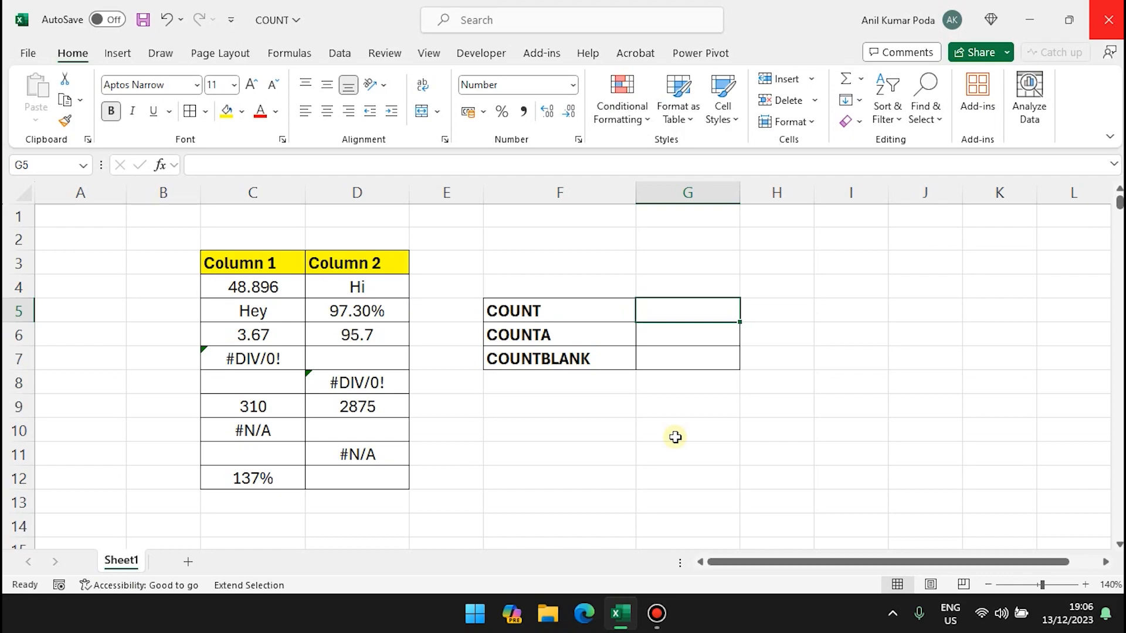
Step: Enter =COUNT(C4:C12) in G5 to count the numeric cells of Column 1
type("=coun")
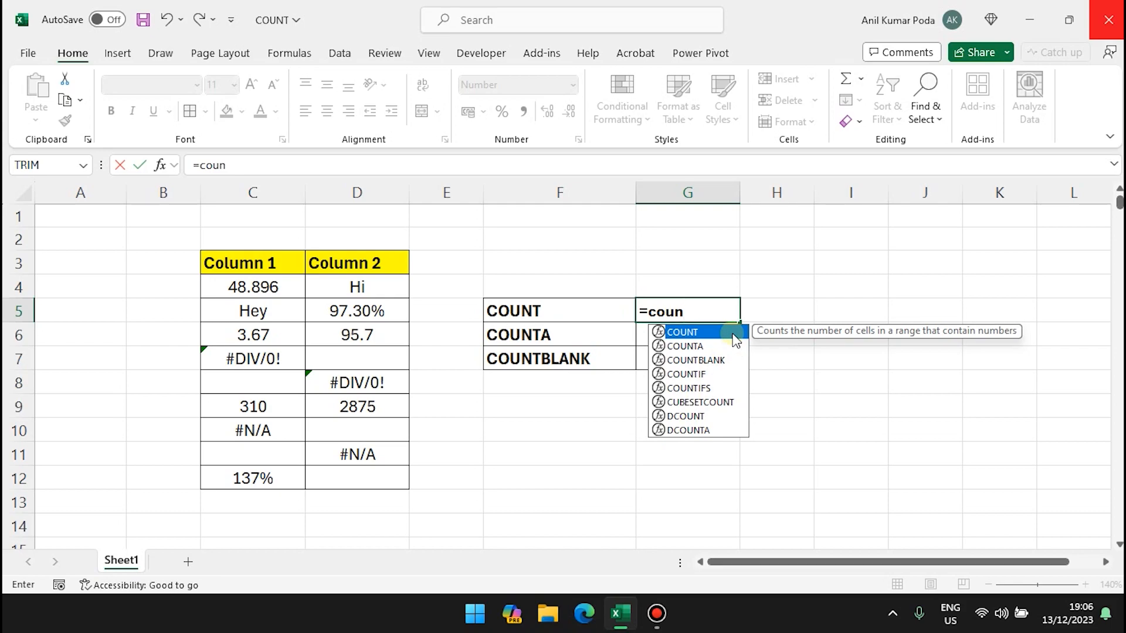
double_click(736, 340)
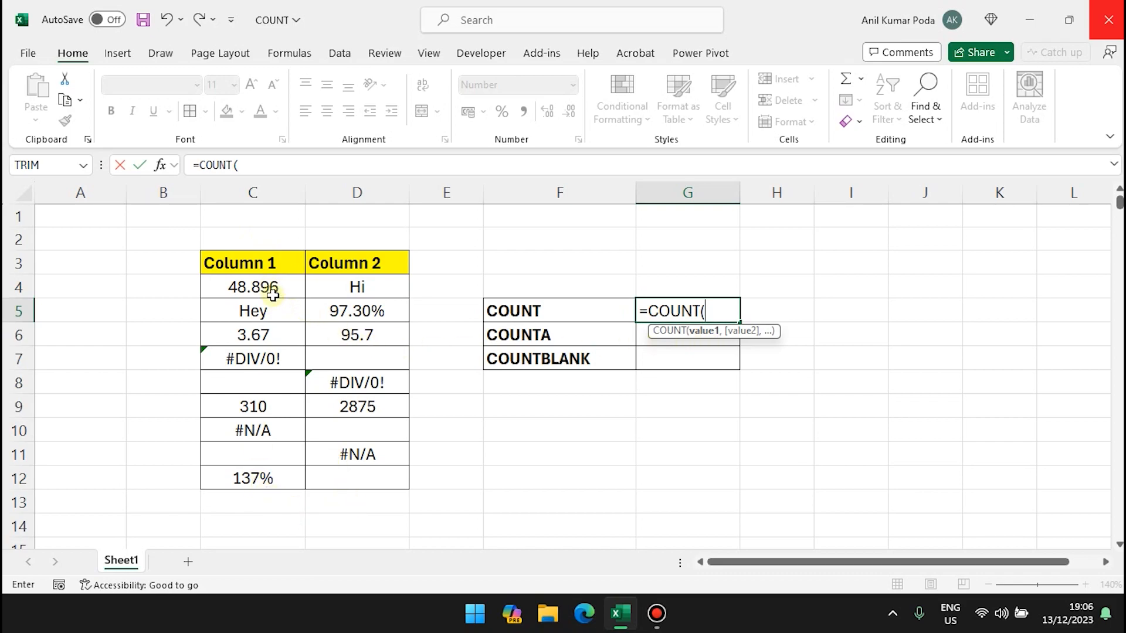
left_click_drag(269, 286, 277, 484)
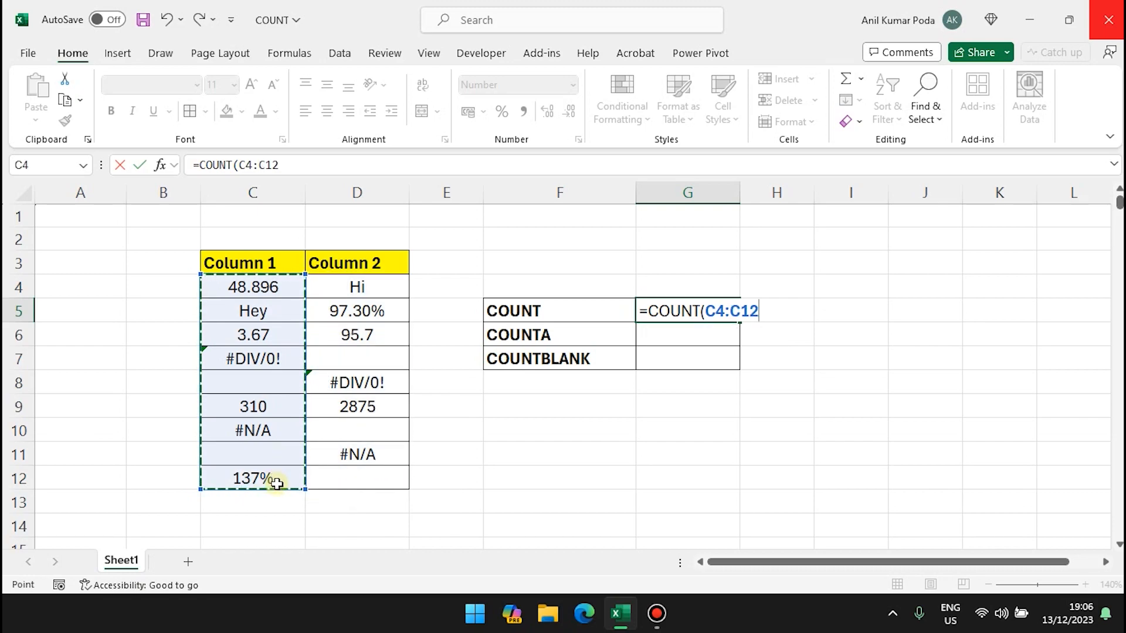
key("Return")
Step: Add the Column 2 range D4:D12 as a second argument to the COUNT formula in G5
left_click(682, 312)
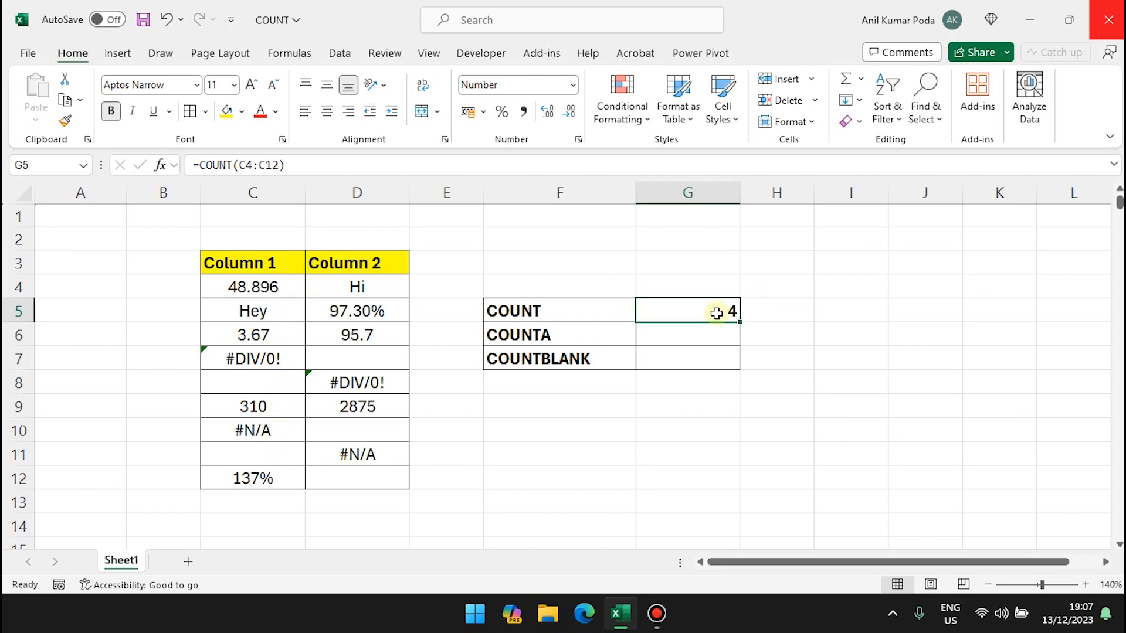
left_click(282, 164)
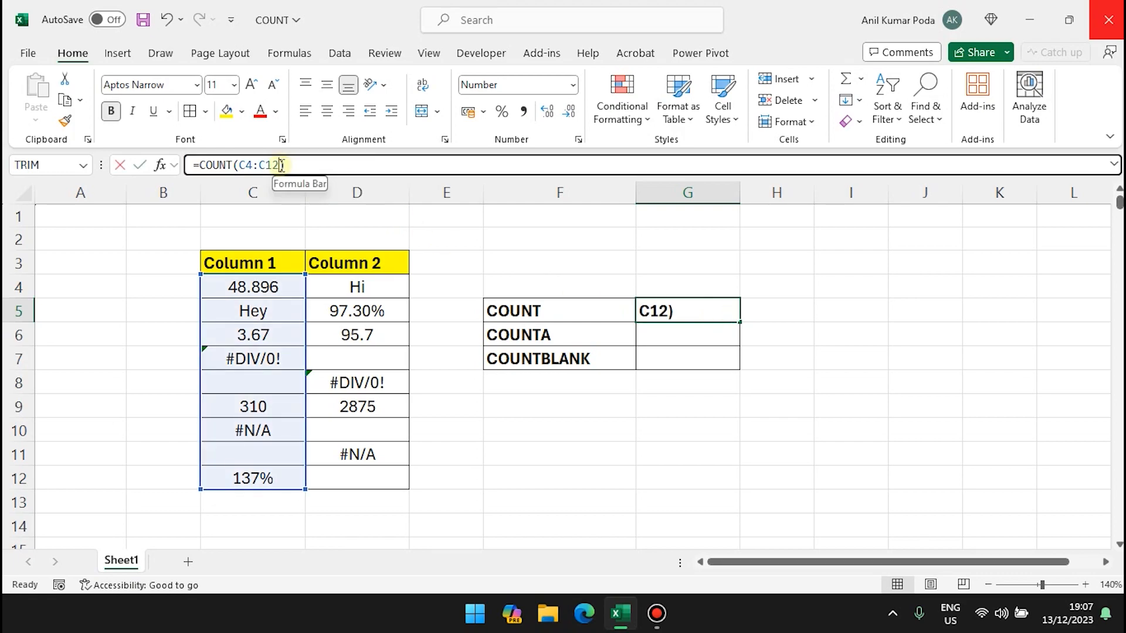
type(",")
left_click_drag(364, 289, 361, 489)
key("Return")
Step: Replace the two separate arguments of the COUNT formula in G5 with the single range C4:D12
left_click(687, 306)
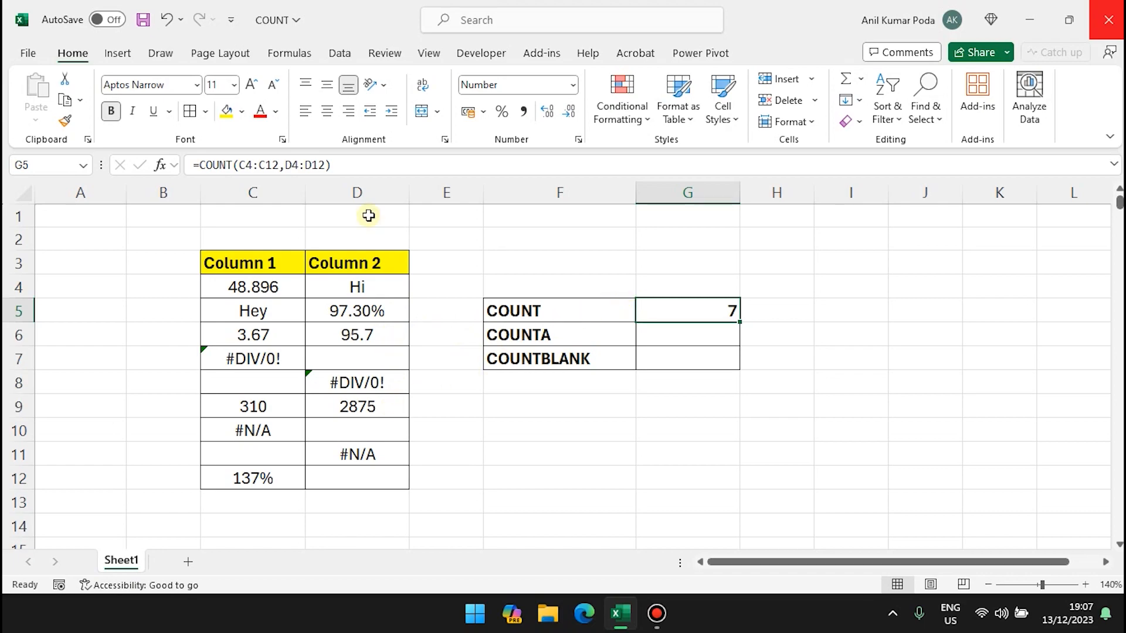
left_click(324, 160)
key("BackSpace")
key("BackSpace")
key("BackSpace")
key("BackSpace")
key("BackSpace")
key("BackSpace")
key("BackSpace")
key("BackSpace")
key("BackSpace")
key("BackSpace")
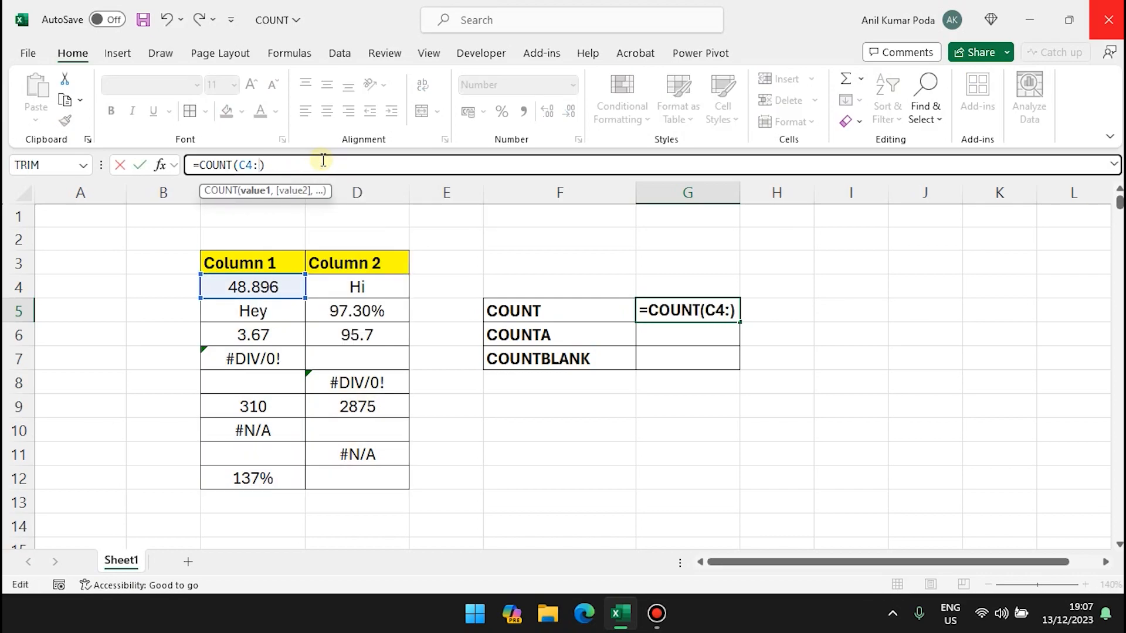
key("BackSpace")
key("BackSpace")
key("BackSpace")
left_click_drag(266, 286, 334, 478)
key("Return")
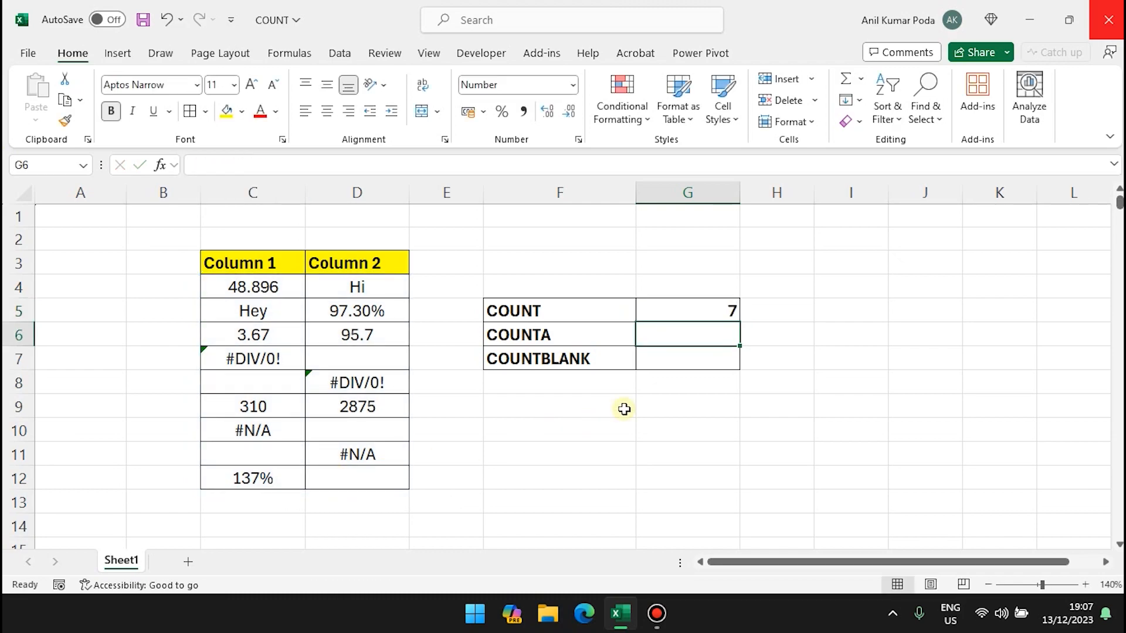
left_click(701, 310)
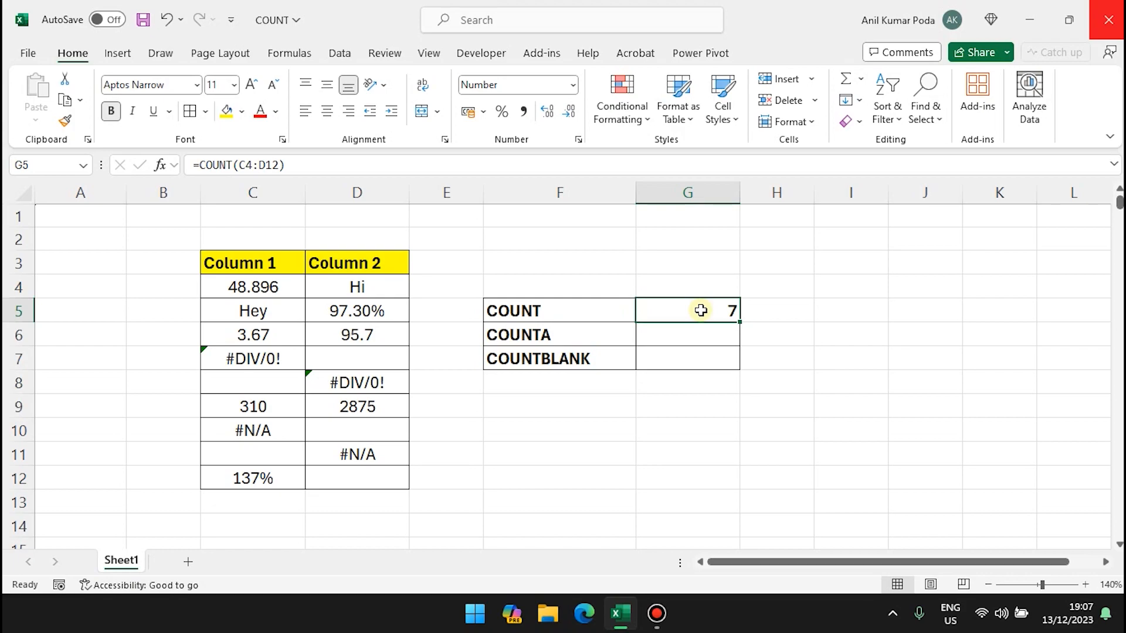
Step: Enter =COUNTA(C4:C12,D4:D12) in G6 to count the non-empty cells of both columns
left_click(676, 335)
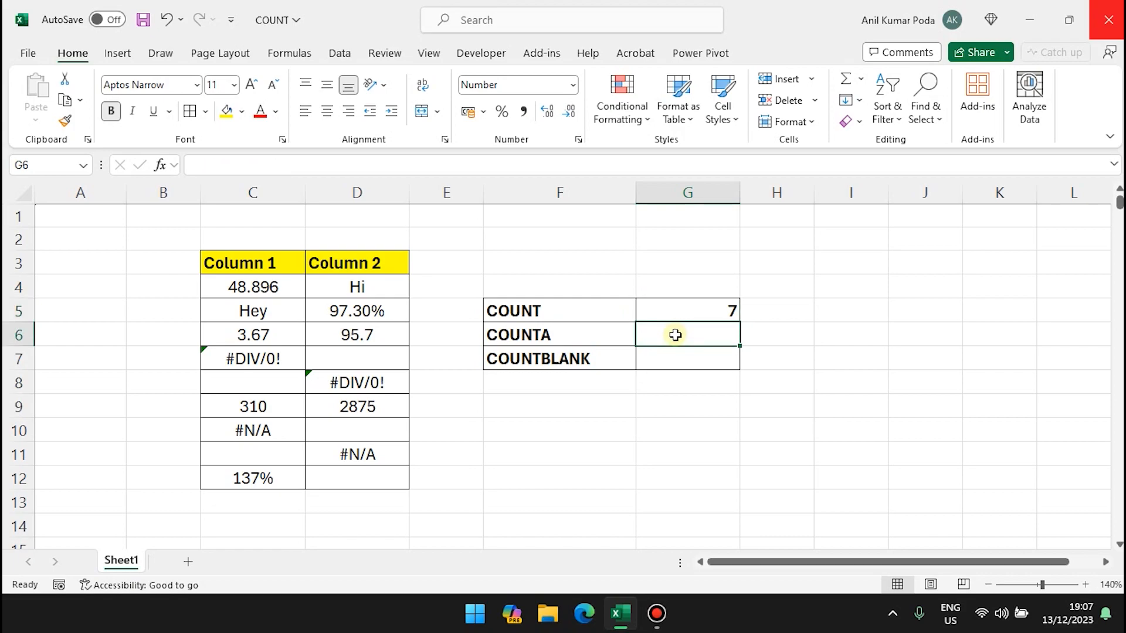
type("=coun")
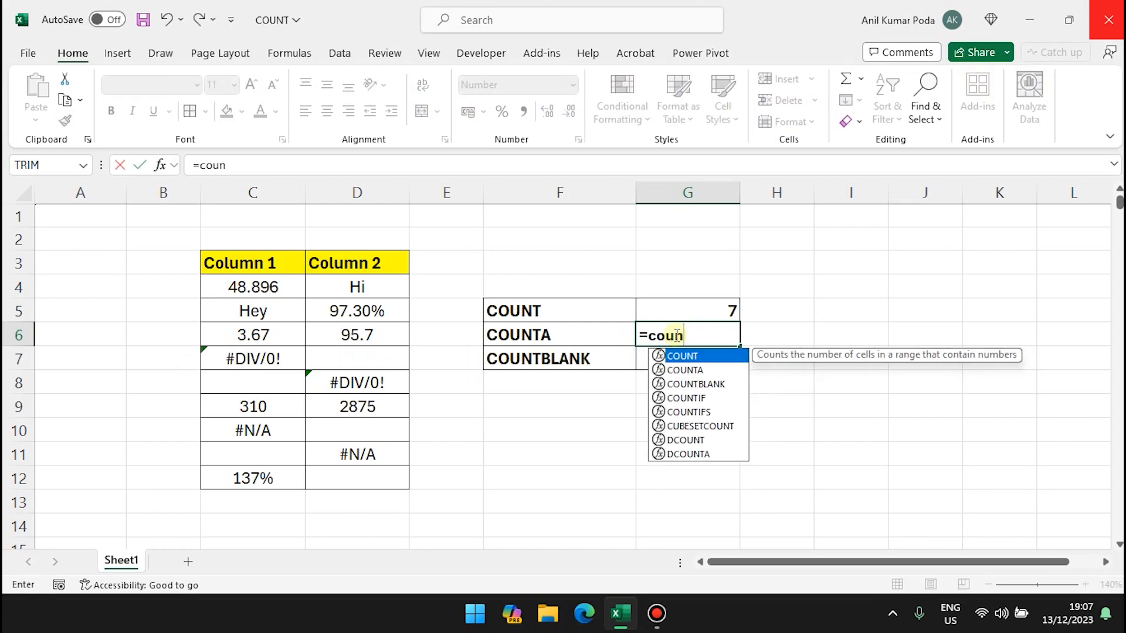
key("Down")
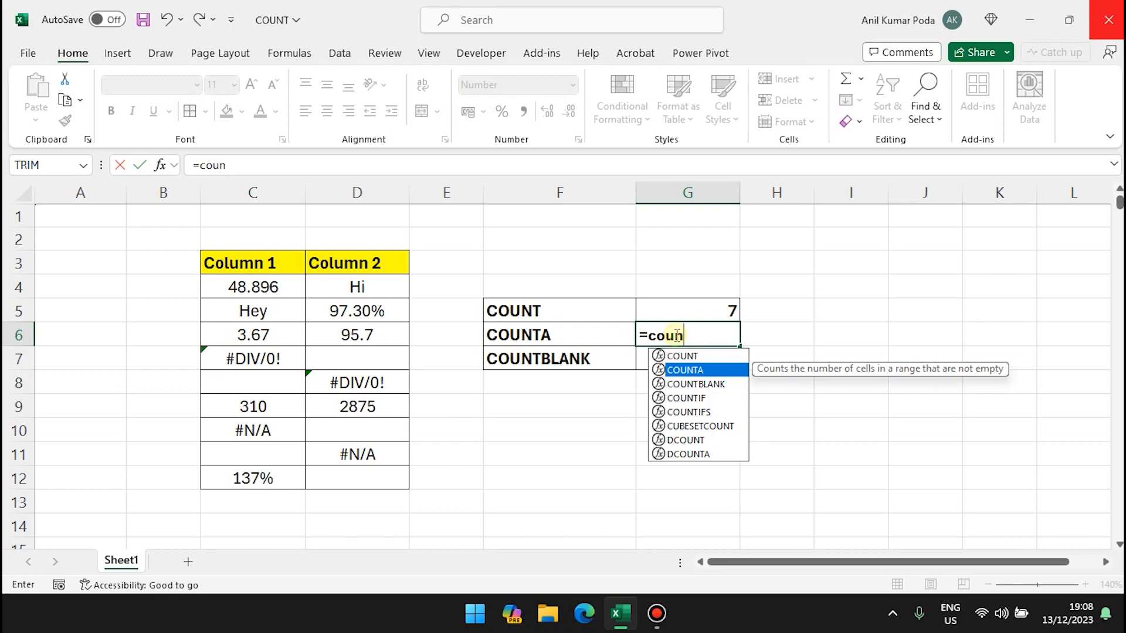
key("Tab")
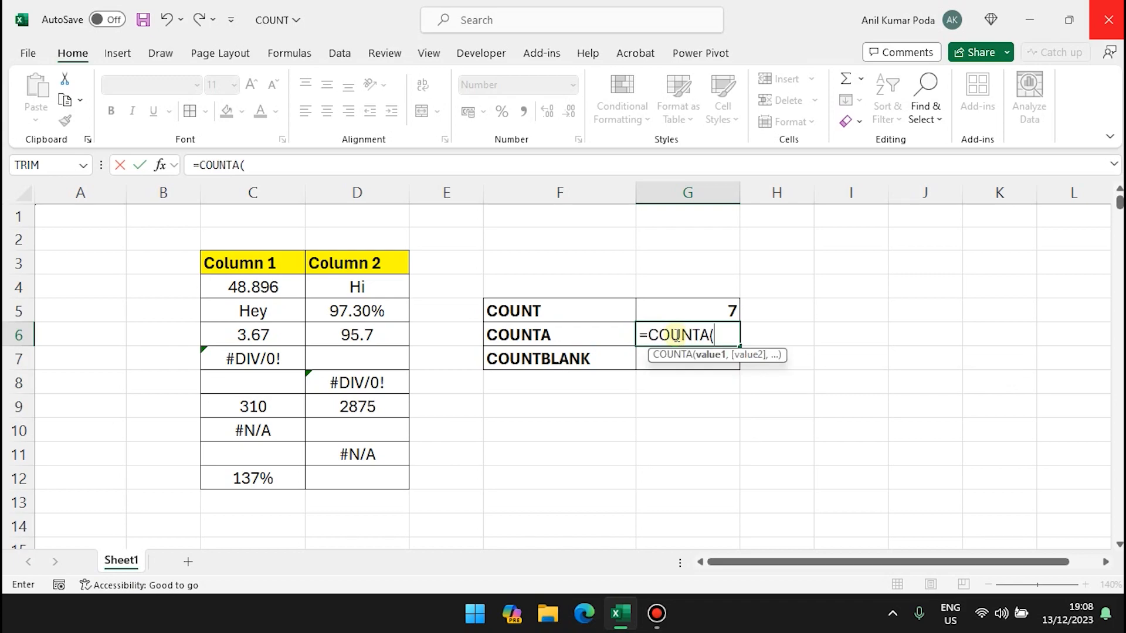
left_click_drag(264, 284, 315, 473)
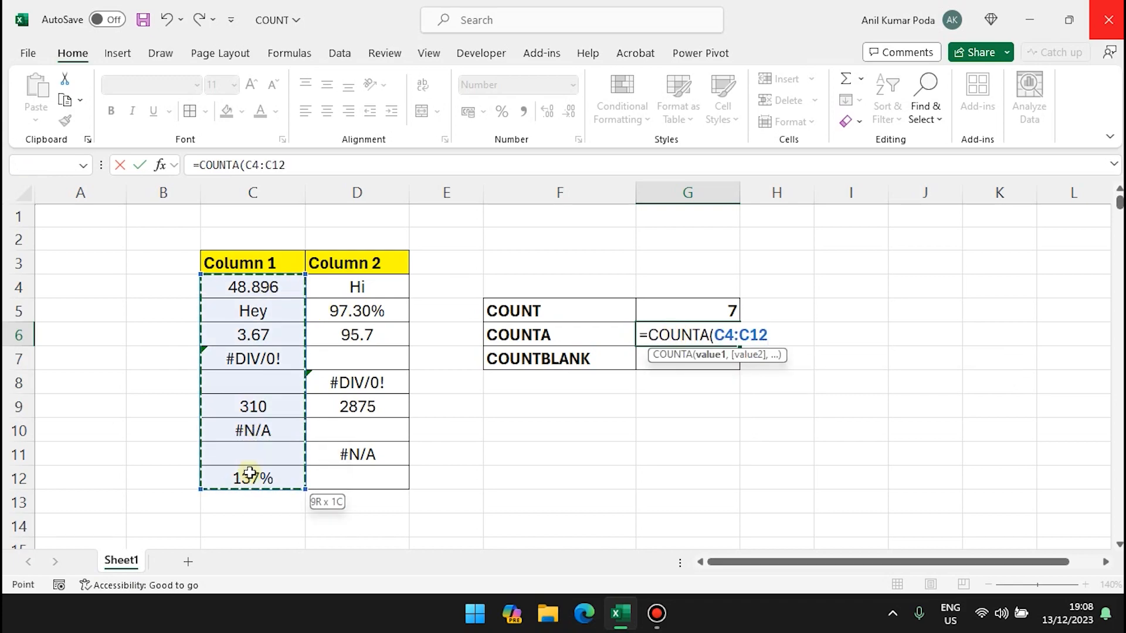
type(",")
left_click_drag(376, 292, 362, 481)
type(")")
key("Return")
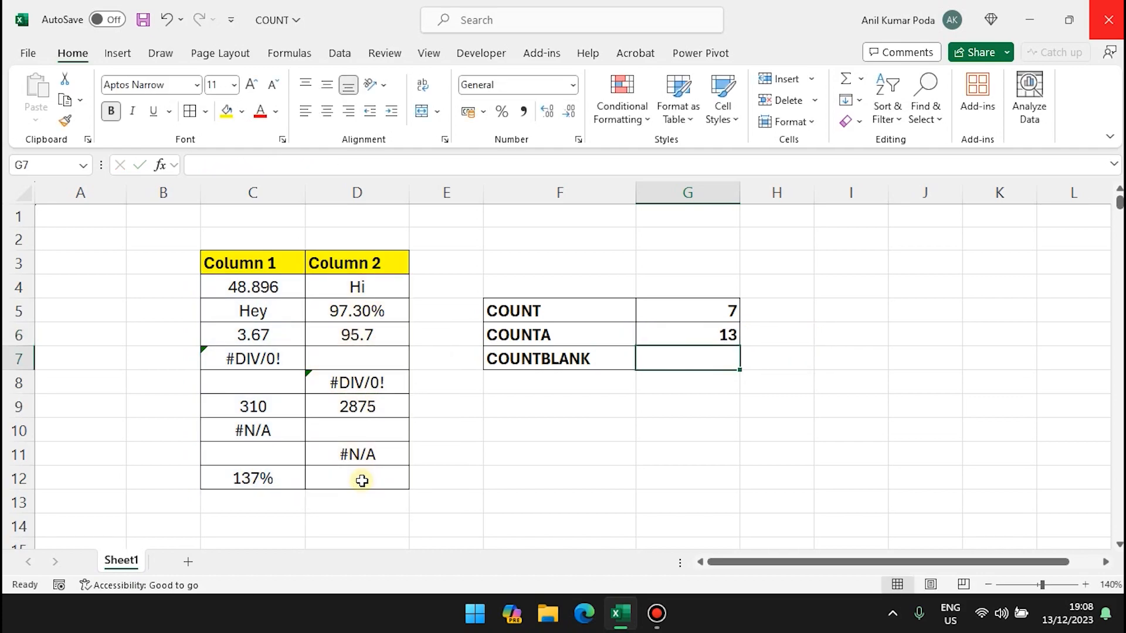
Step: Replace the two arguments of the COUNTA formula in G6 with the single range C4:D12
left_click(704, 333)
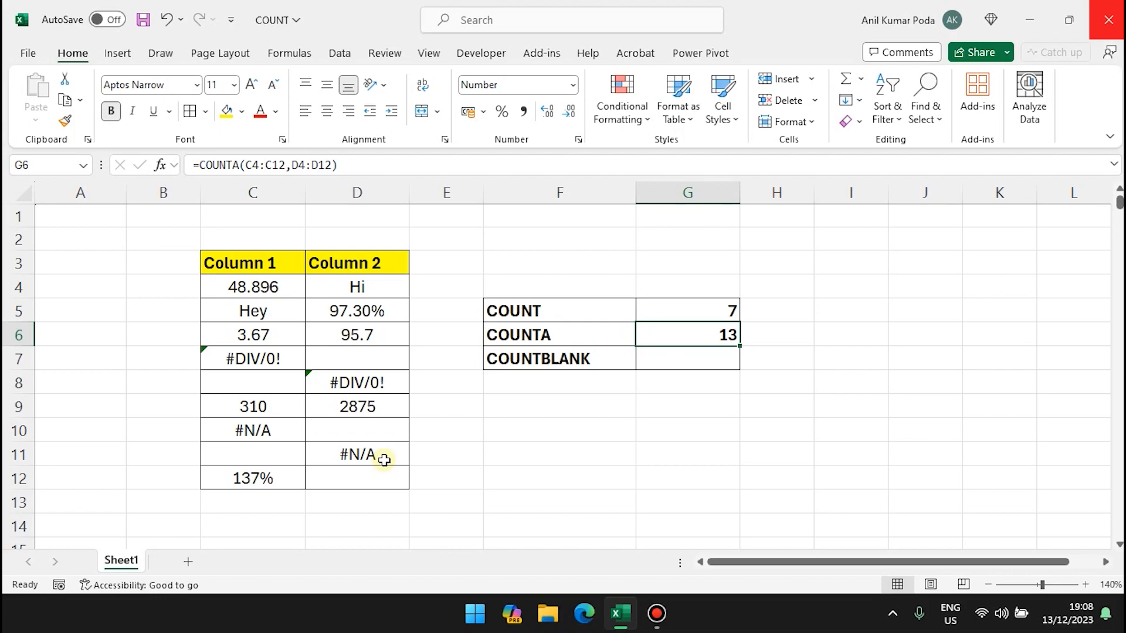
left_click(334, 165)
key("BackSpace")
key("BackSpace")
key("BackSpace")
key("BackSpace")
key("BackSpace")
key("BackSpace")
key("BackSpace")
key("BackSpace")
key("BackSpace")
key("BackSpace")
key("BackSpace")
key("BackSpace")
key("BackSpace")
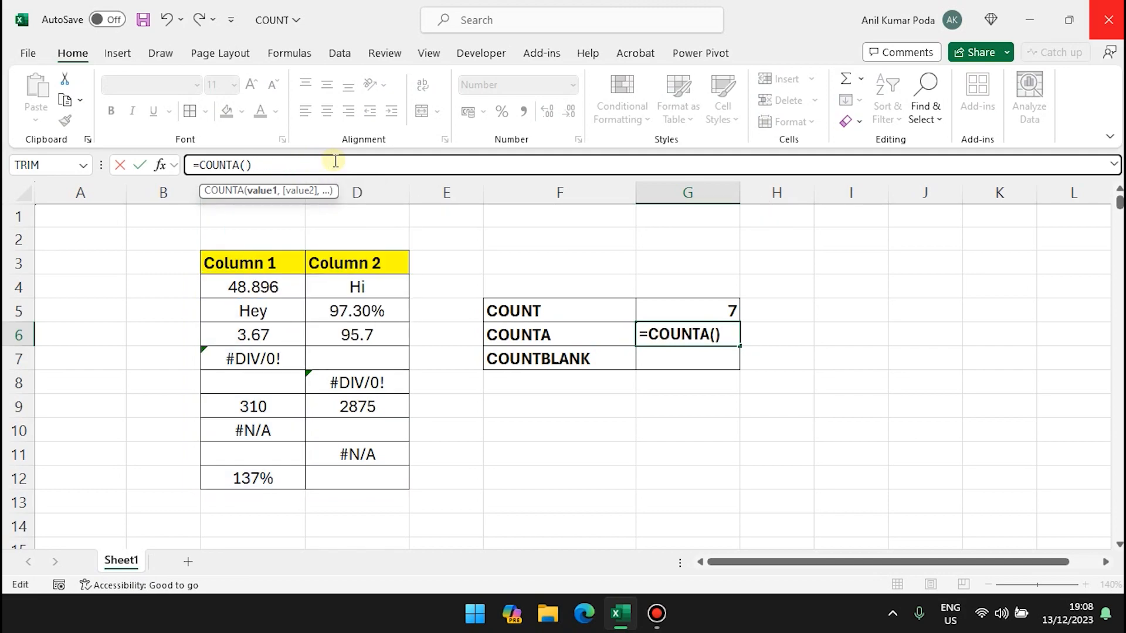
left_click_drag(241, 284, 334, 466)
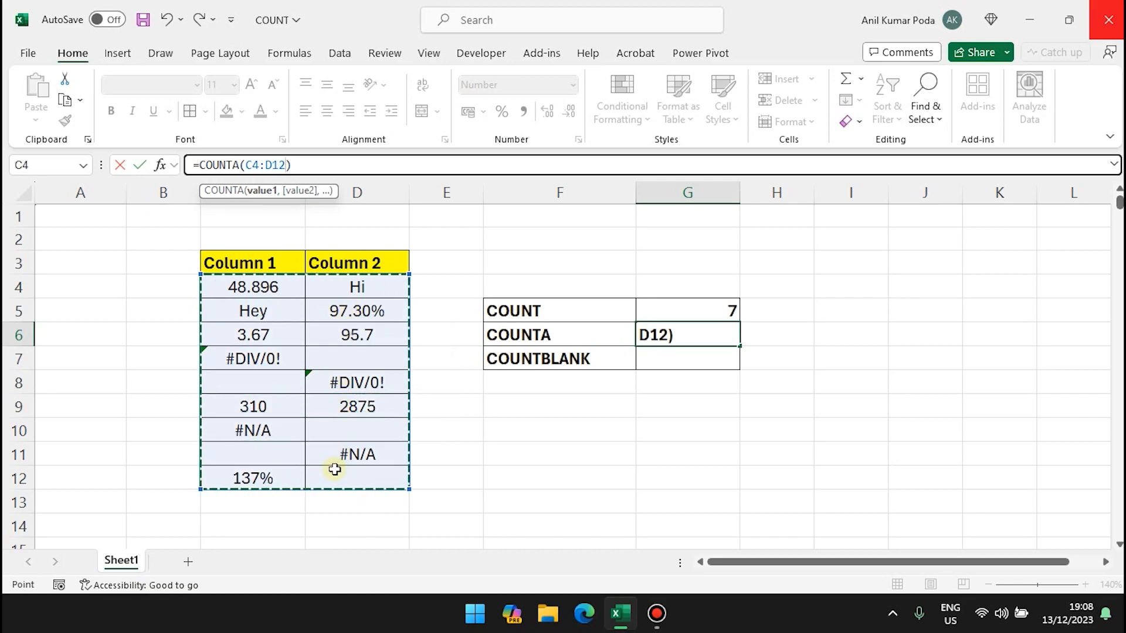
key("Return")
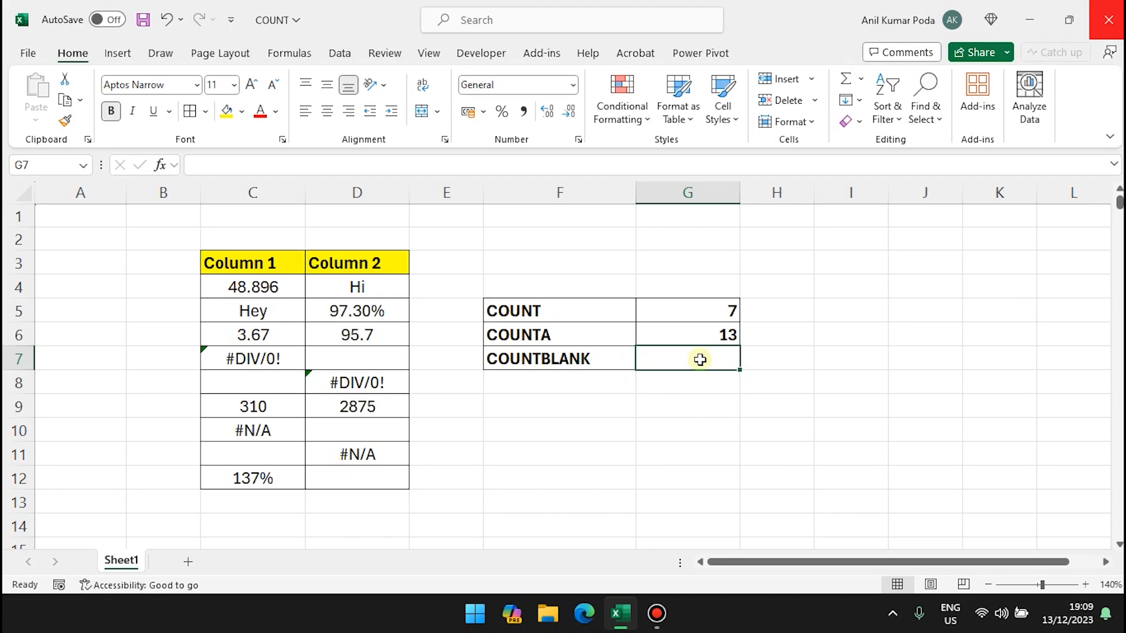
Step: Enter =COUNTBLANK(C4:D12) in G7 to count the empty cells of both columns
type("=coun")
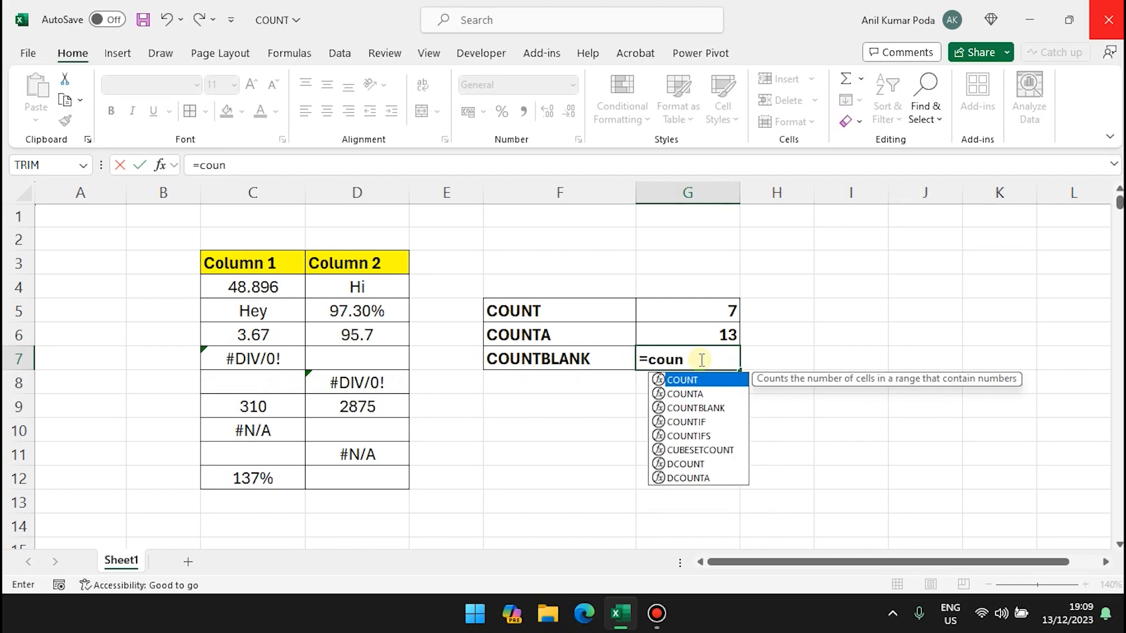
key("Down")
key("Down")
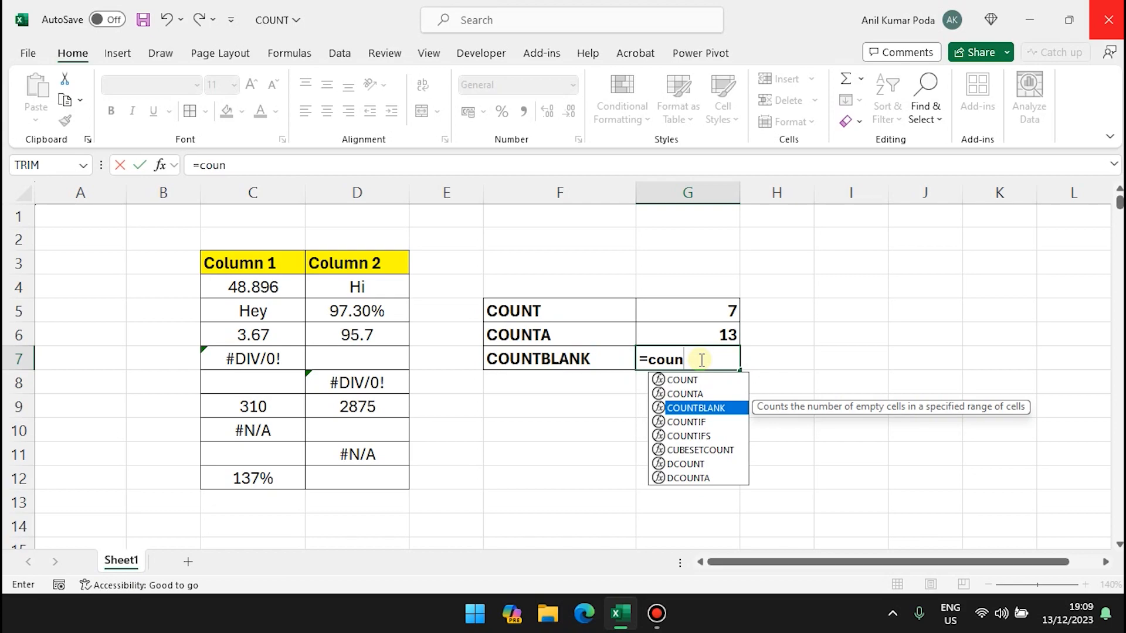
key("Tab")
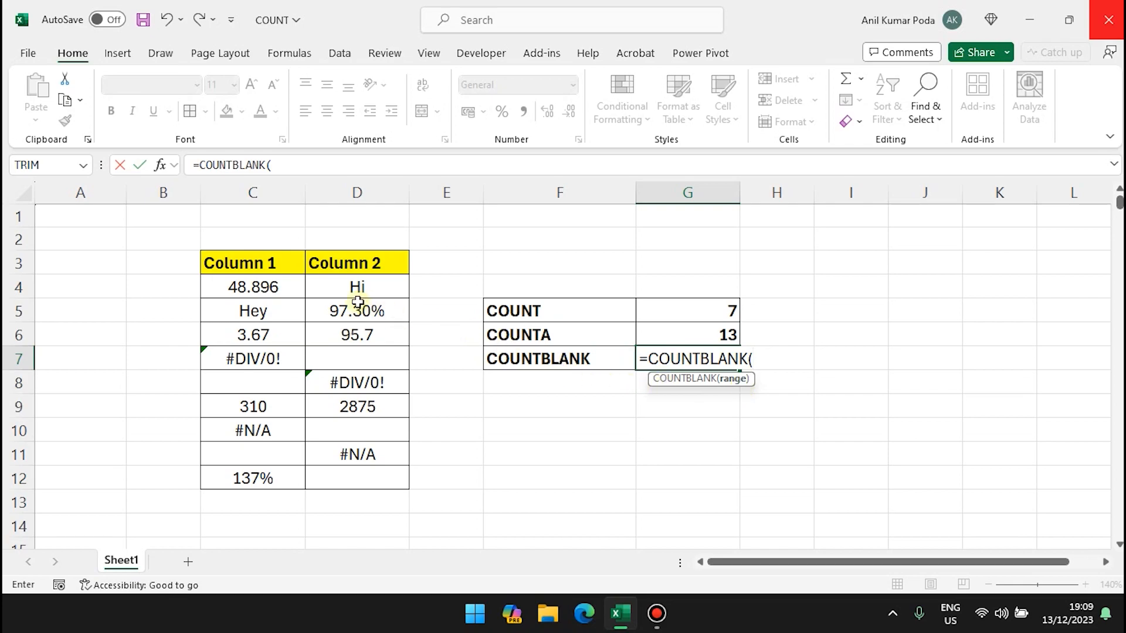
left_click(259, 287)
left_click_drag(258, 287, 330, 469)
type(")")
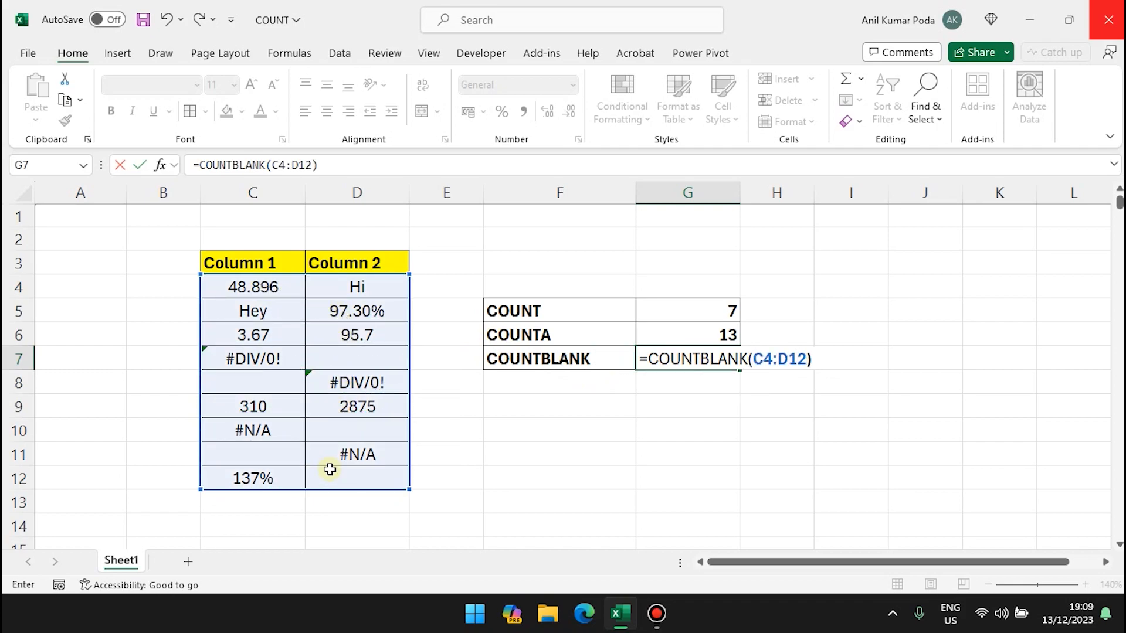
key("Return")
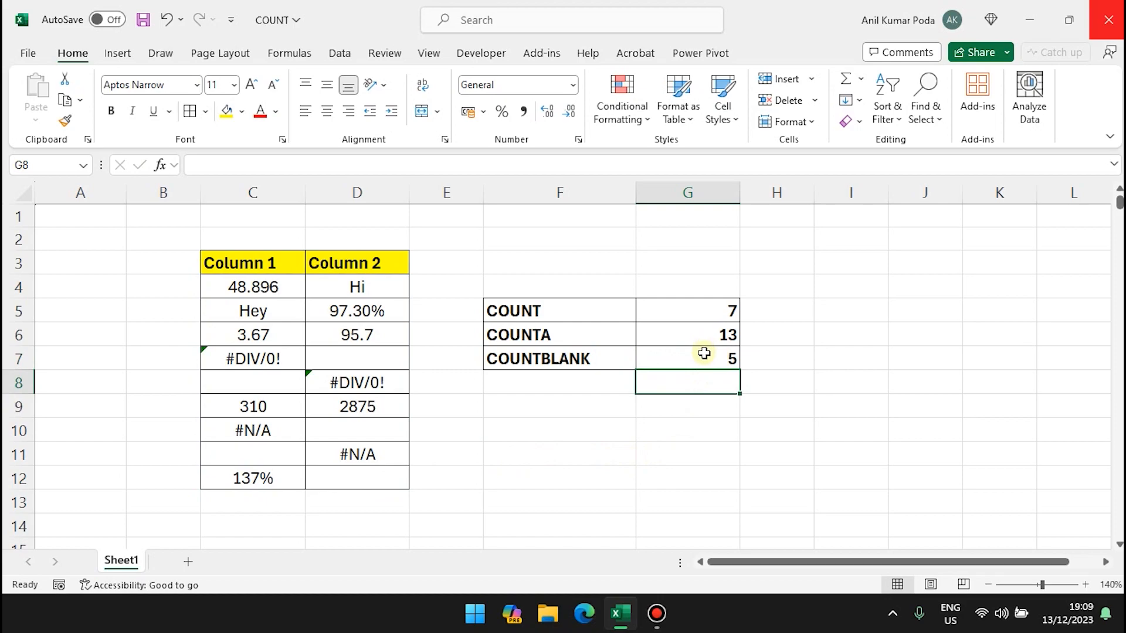
left_click(703, 355)
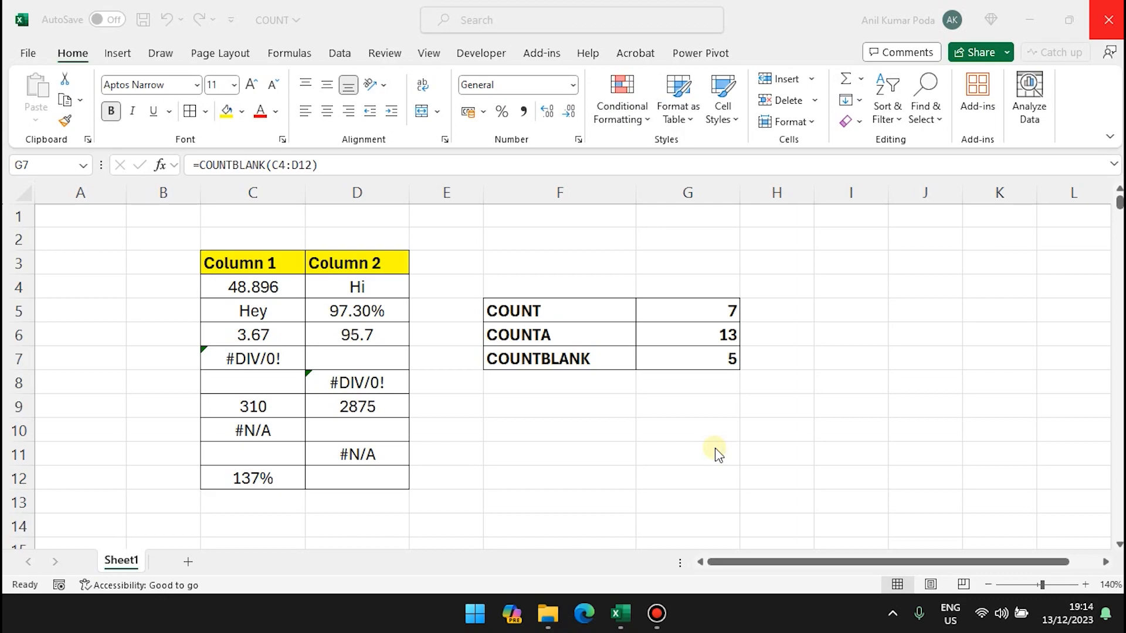
Step: Change the COUNT formula in G5 to cover the whole column D, as =COUNT(D:D)
left_click(710, 315)
left_click(710, 314)
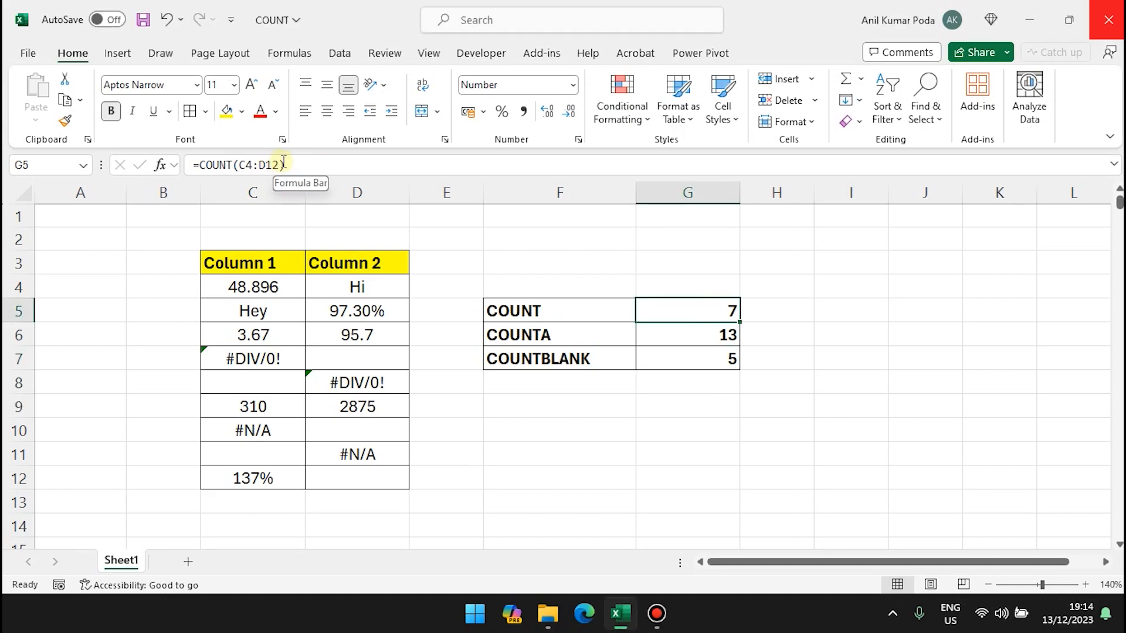
left_click(280, 165)
key("BackSpace")
key("BackSpace")
key("BackSpace")
key("BackSpace")
key("BackSpace")
key("BackSpace")
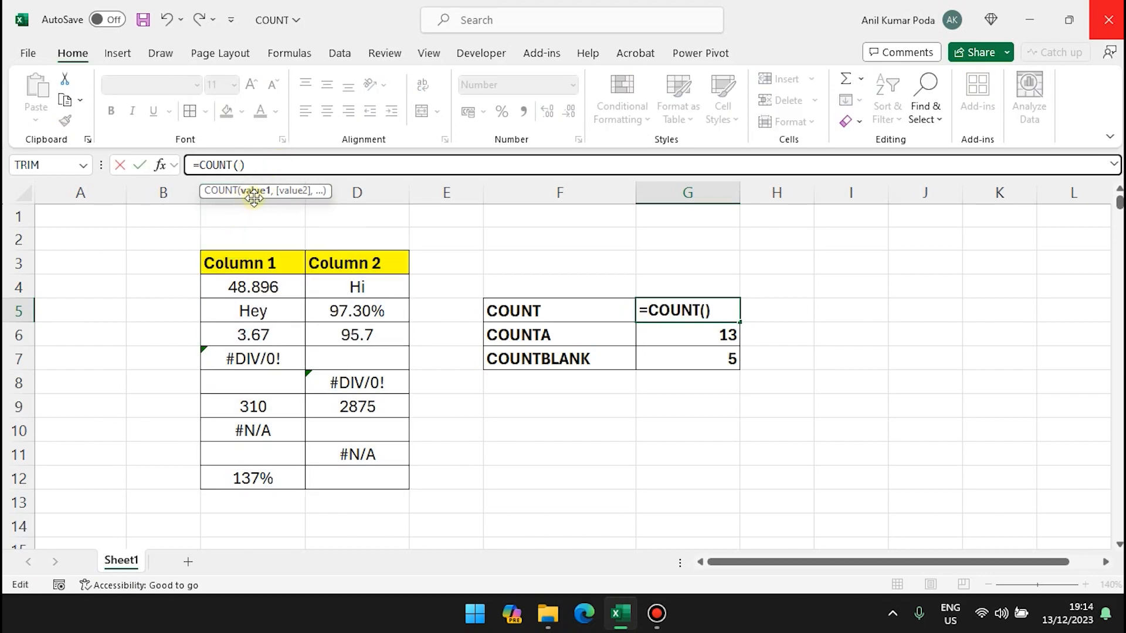
left_click(365, 189)
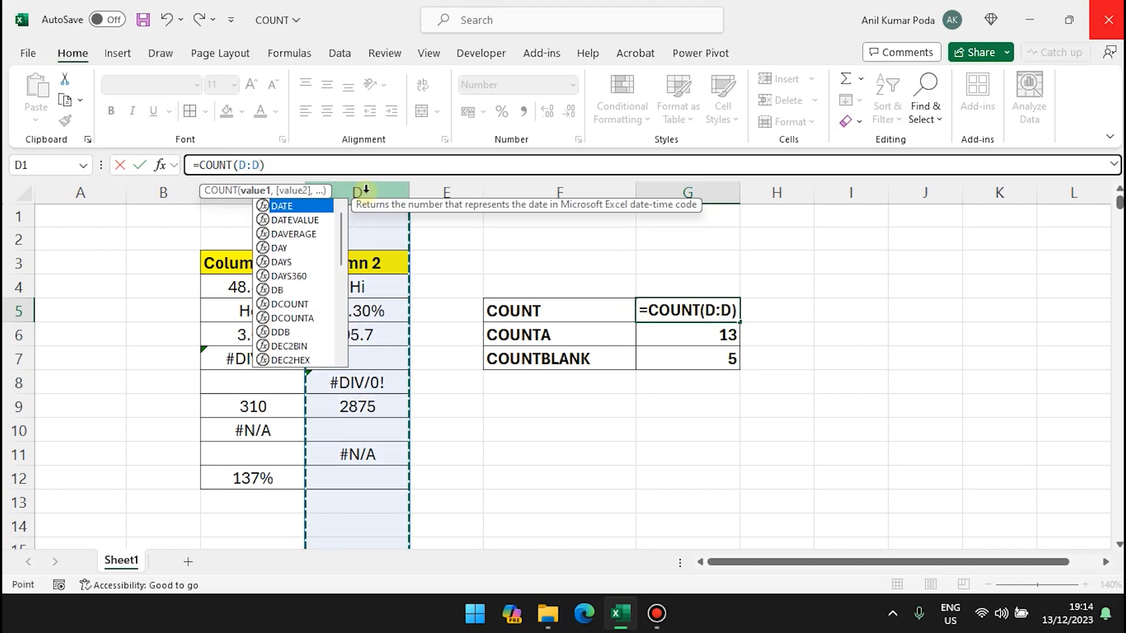
key("Return")
left_click(686, 310)
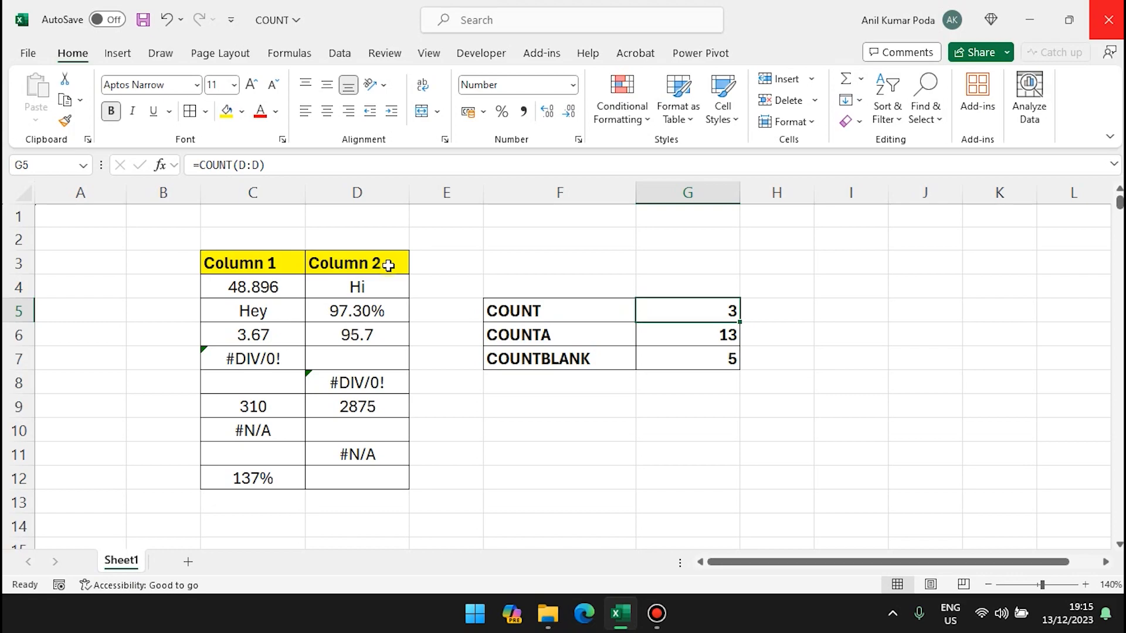
Step: Change the COUNTA formula in G6 to cover the whole column D, as =COUNTA(D:D)
left_click(669, 332)
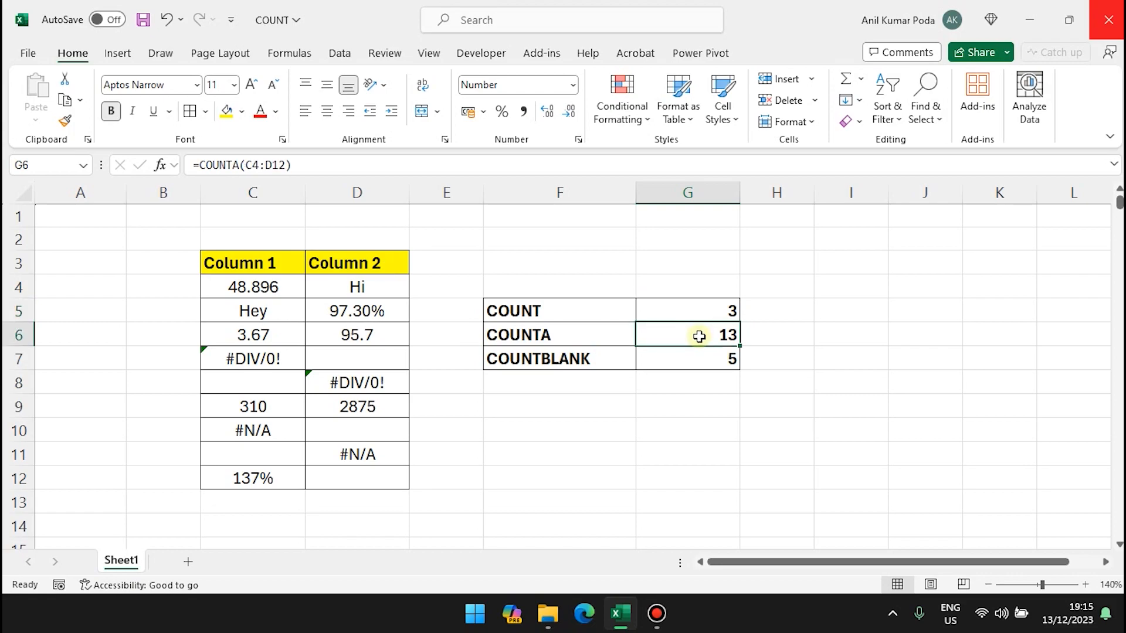
key("F2")
key("Left")
key("BackSpace")
key("BackSpace")
key("BackSpace")
key("BackSpace")
key("BackSpace")
key("BackSpace")
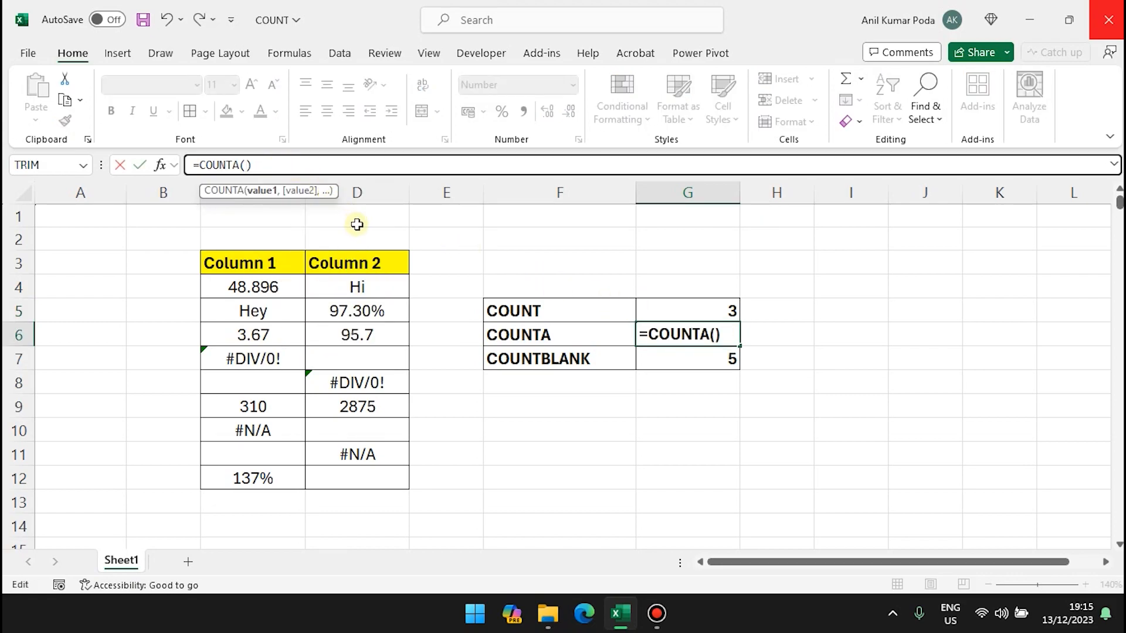
left_click(371, 187)
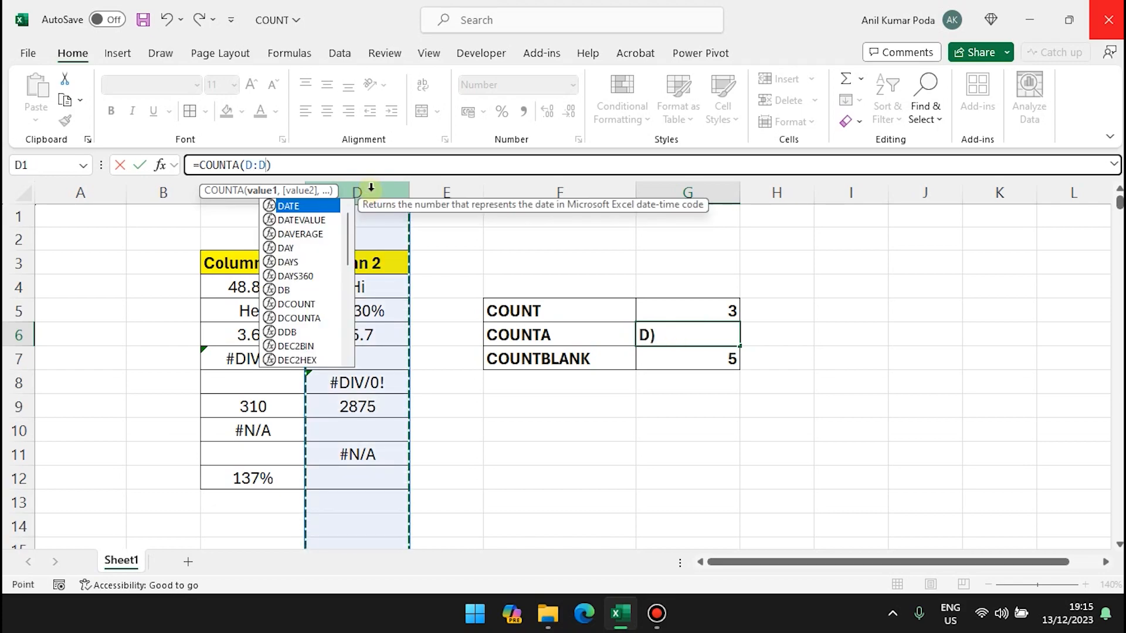
key("Return")
left_click(690, 337)
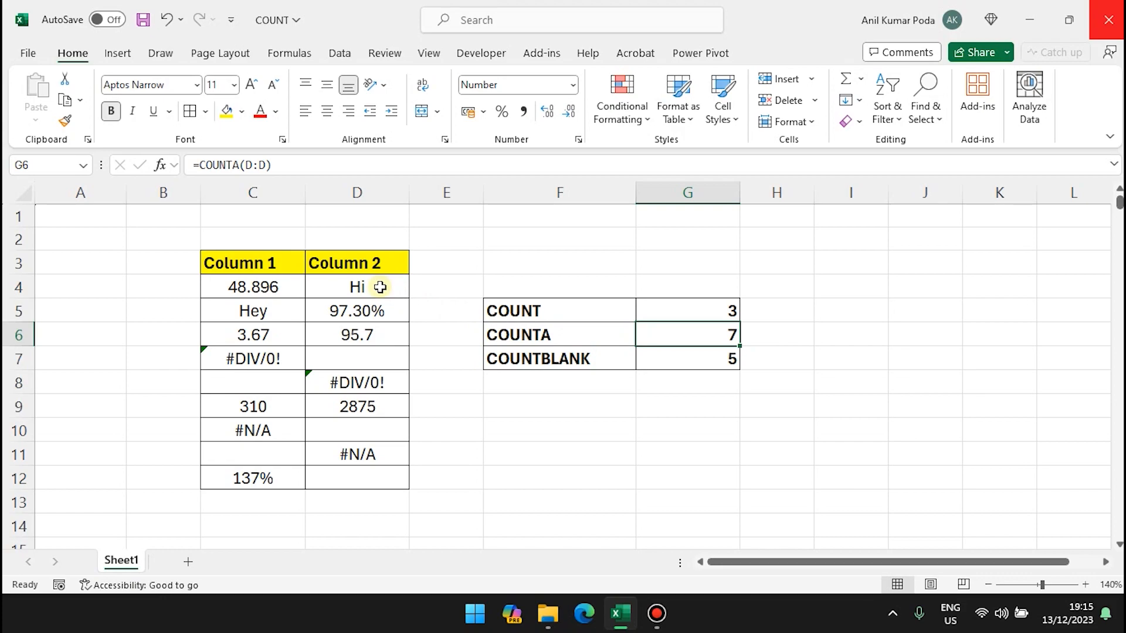
Step: Change the COUNTBLANK formula in G7 to cover the whole column D, as =COUNTBLANK(D:D)
left_click(702, 358)
left_click(313, 164)
key("BackSpace")
key("BackSpace")
key("BackSpace")
key("BackSpace")
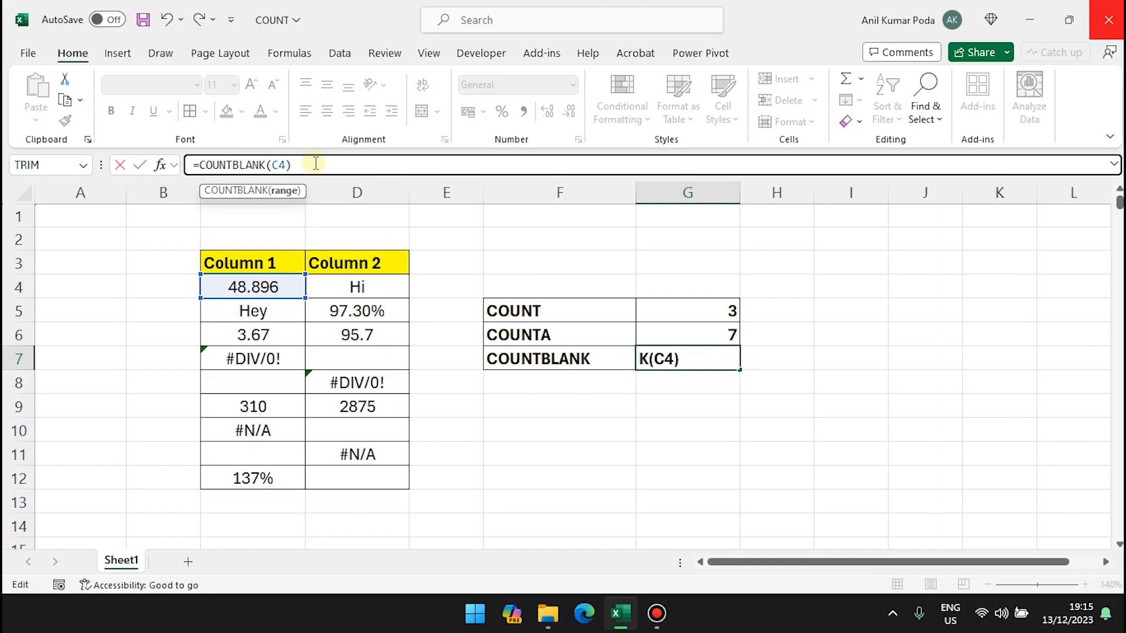
key("BackSpace")
key("BackSpace")
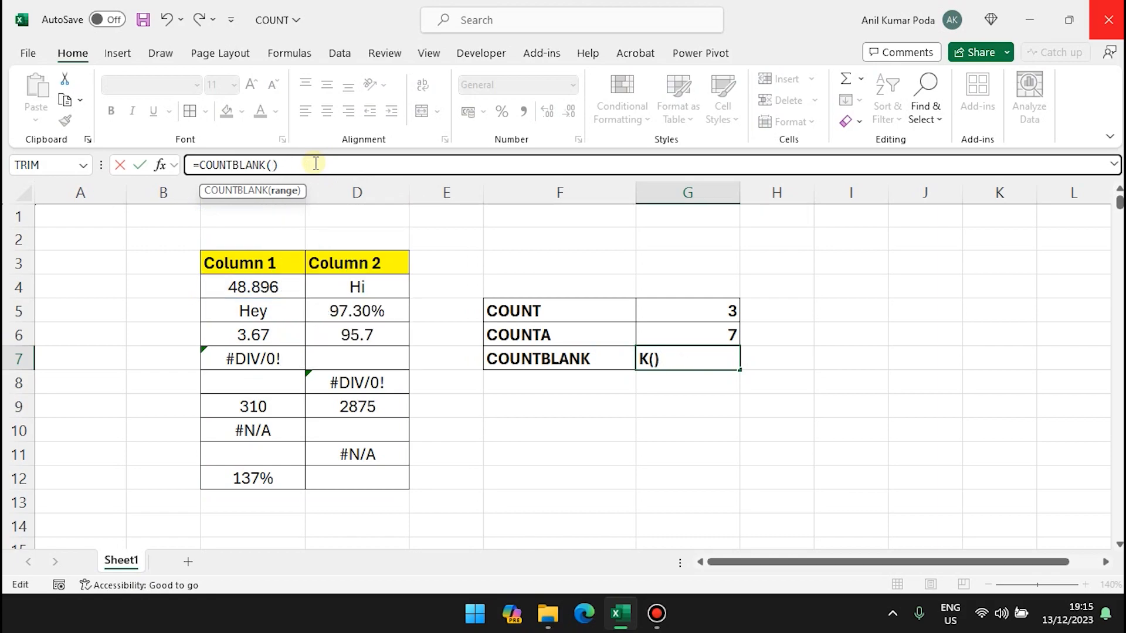
left_click(365, 188)
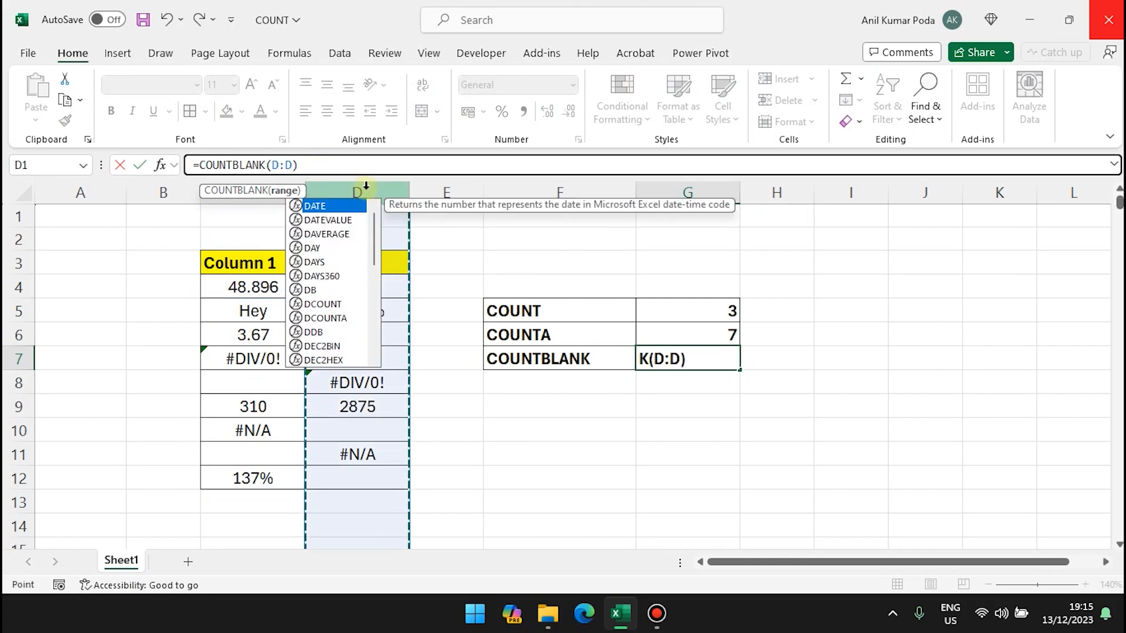
key("Return")
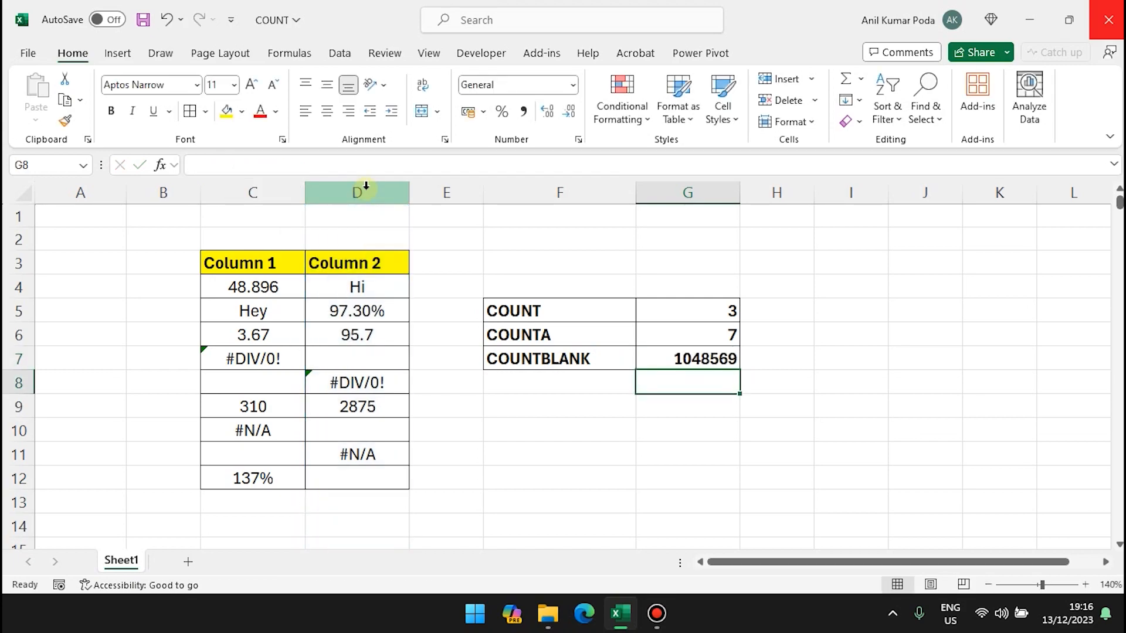
Step: Replace the whole-column reference in the COUNTBLANK formula in G7 with the range C4:D12
left_click(666, 357)
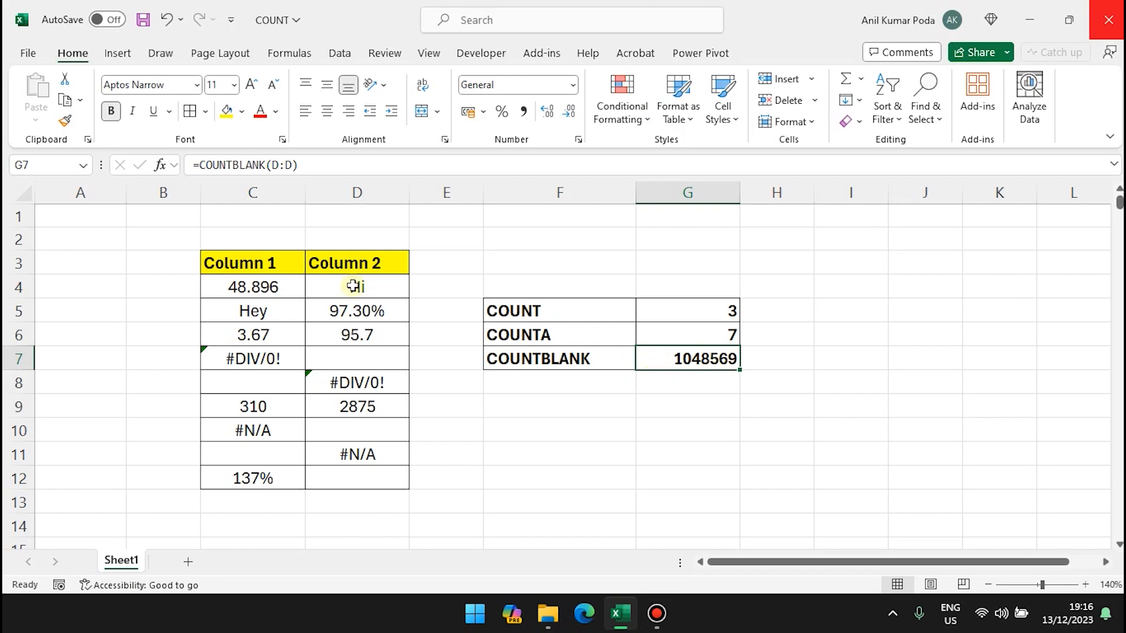
left_click(294, 165)
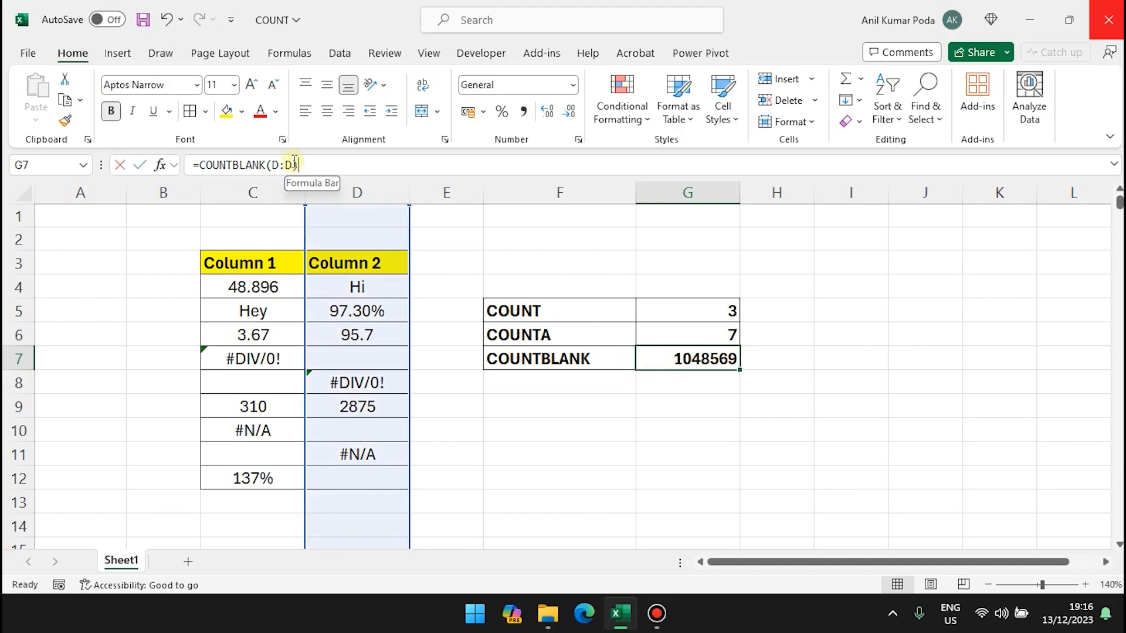
key("BackSpace")
key("BackSpace")
key("BackSpace")
left_click(270, 287)
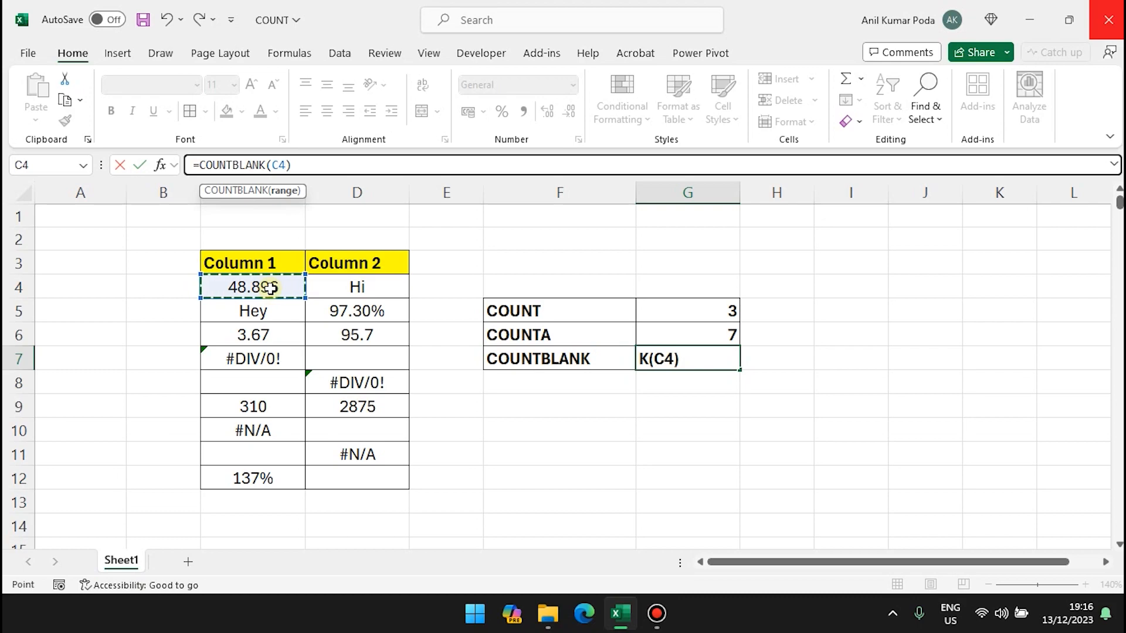
key("shift+Right")
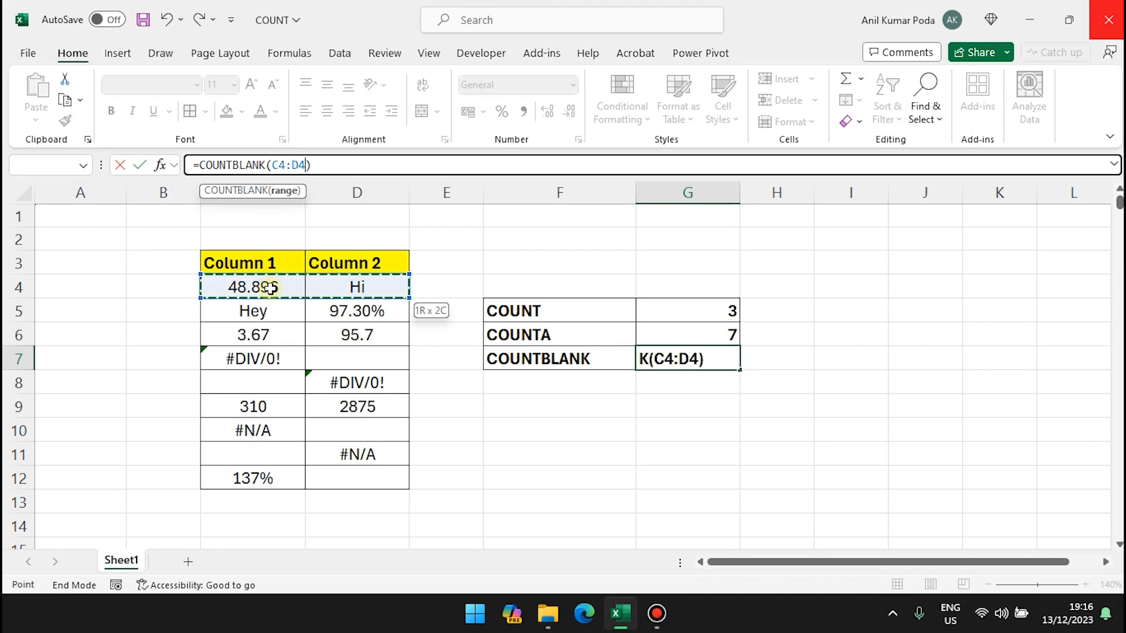
key("shift+Down")
key("shift+Down")
key("shift+Down")
key("shift+Down")
key("shift+Down")
key("shift+Down")
key("shift+Down")
key("shift+Down")
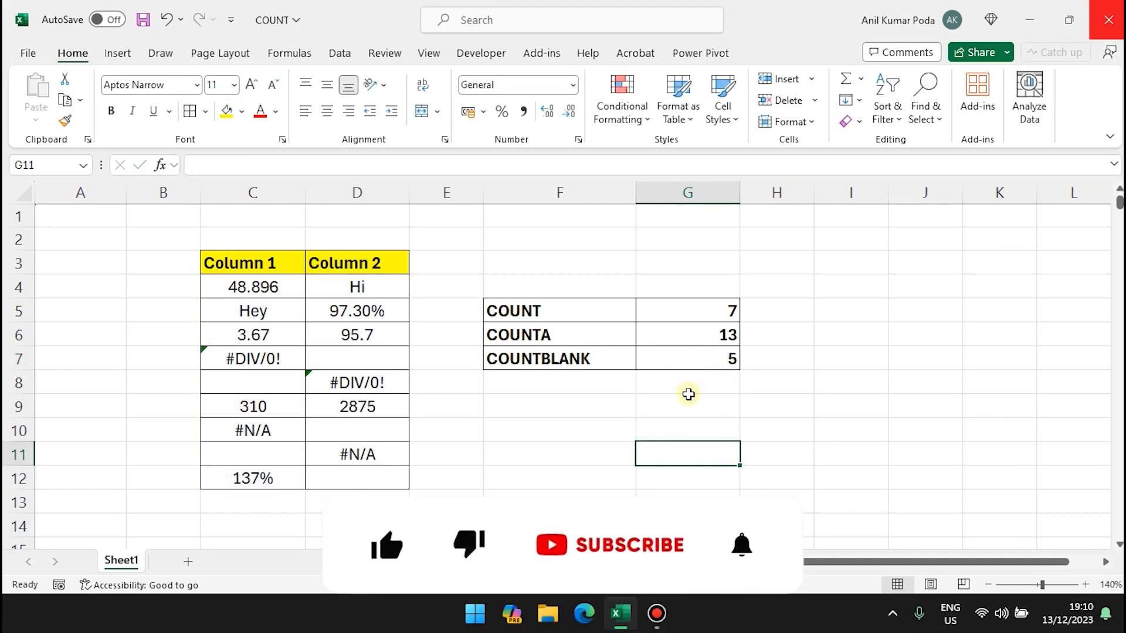
Step: Review the COUNT, COUNTA and COUNTBLANK formulas in cells G5, G6 and G7 one after another
left_click(685, 310)
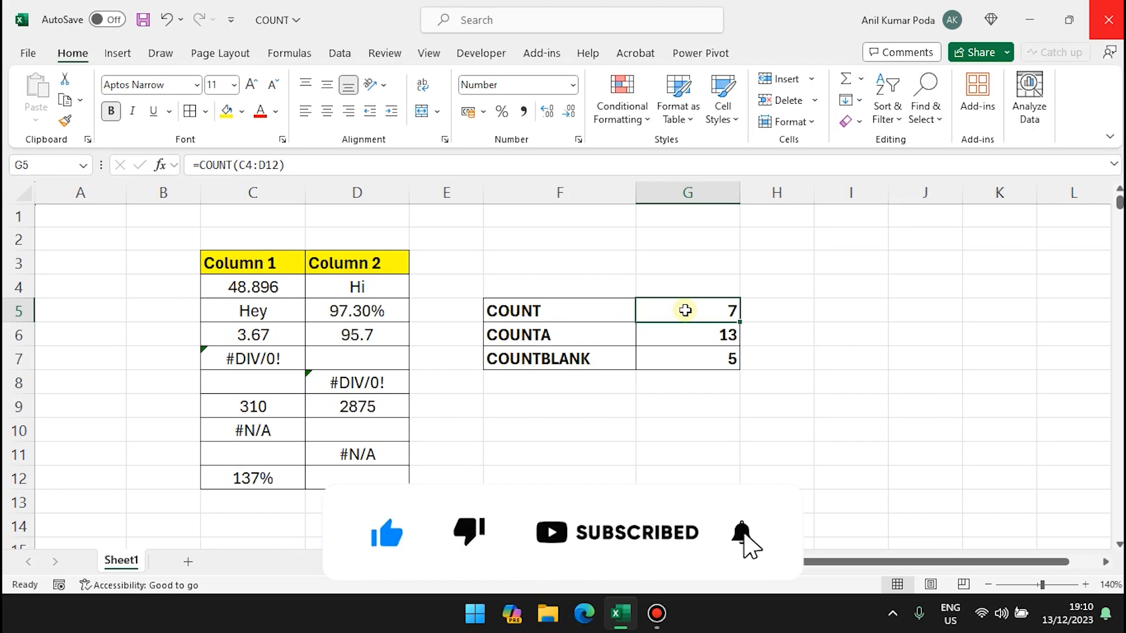
left_click(685, 337)
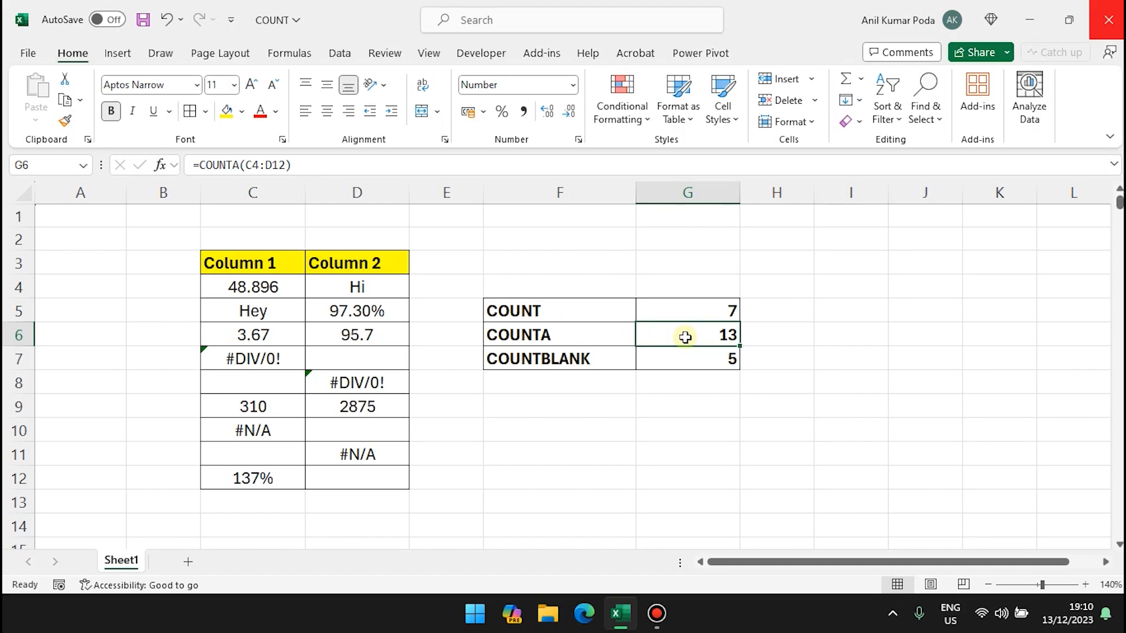
left_click(683, 359)
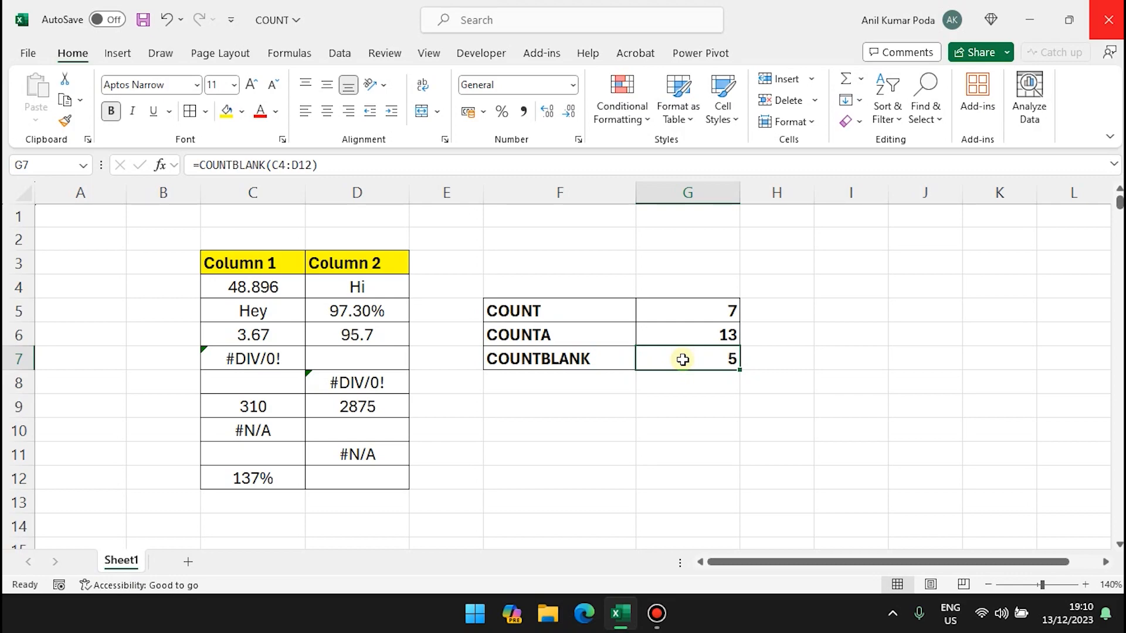
left_click(679, 405)
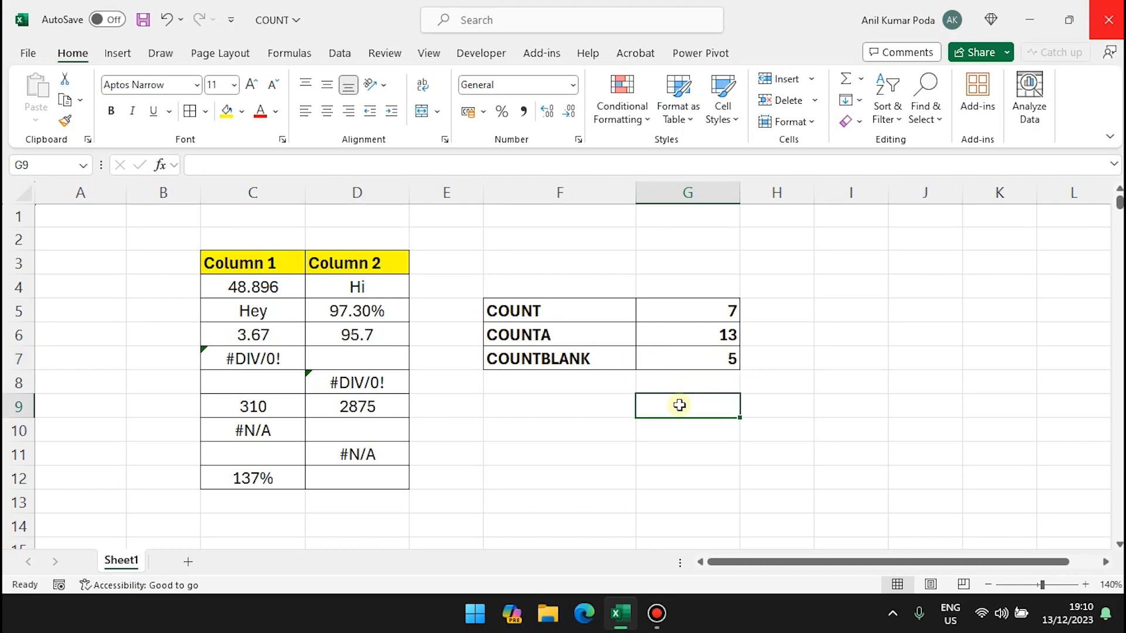